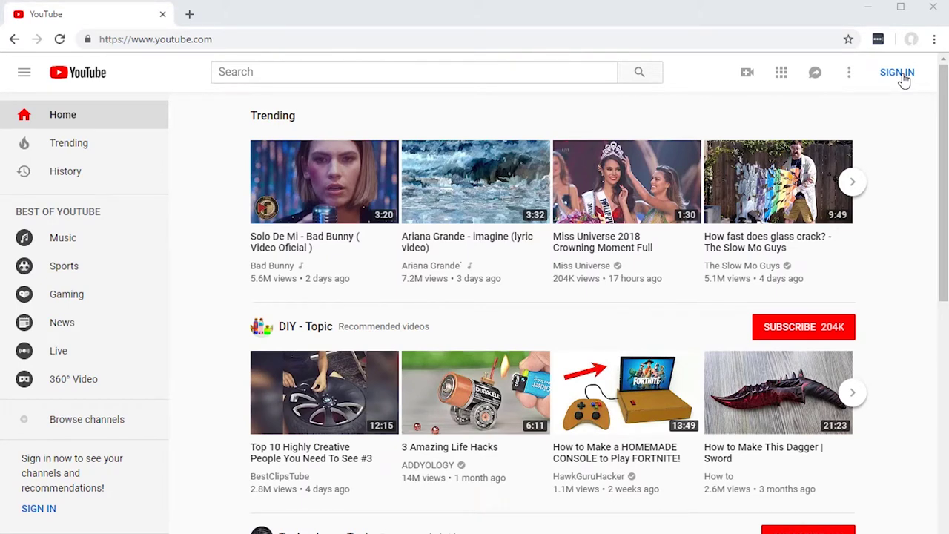
Sign in to YouTube with the Google account's email and pasted password
left_click(903, 79)
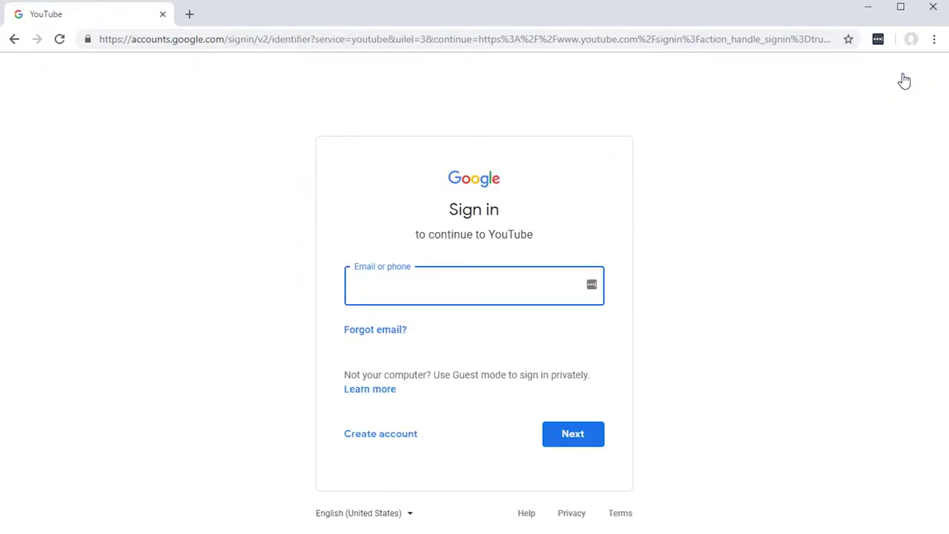
left_click(791, 241)
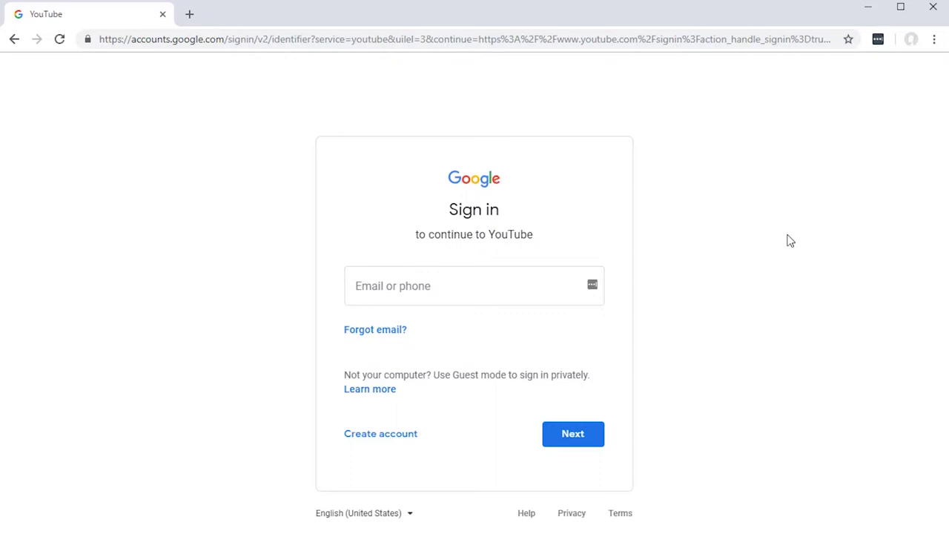
left_click(445, 286)
left_click(573, 436)
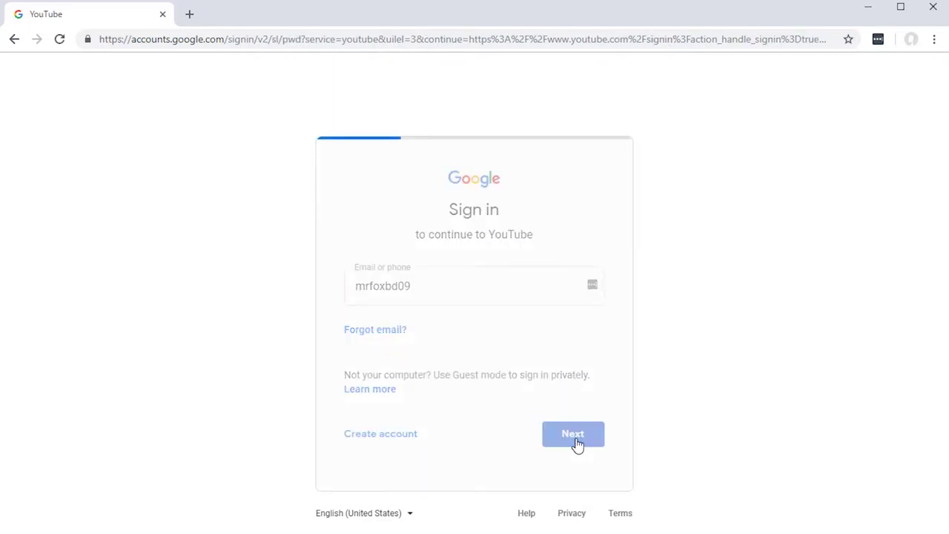
left_click(370, 296)
key("ctrl+v")
left_click(578, 367)
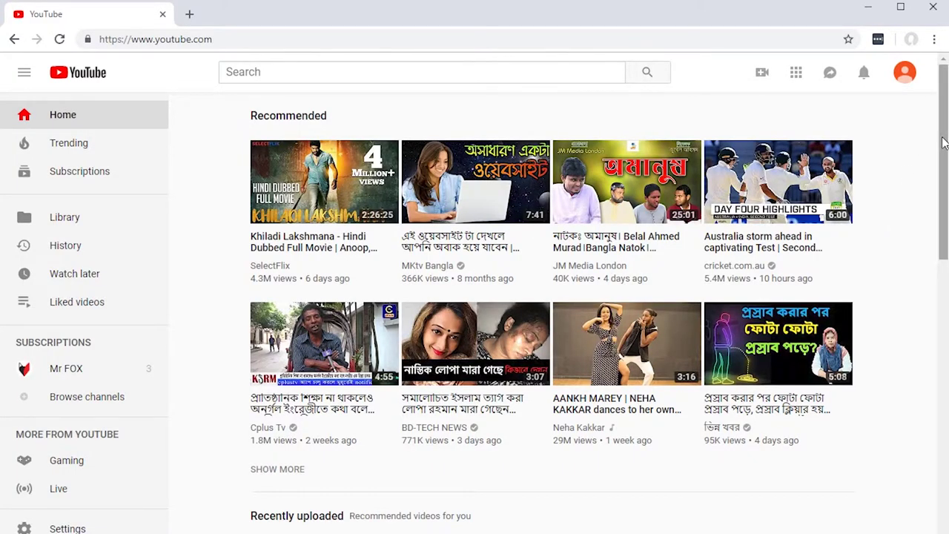
Choose My channel from the account menu to begin creating a channel
scroll(944, 142, "down", 5)
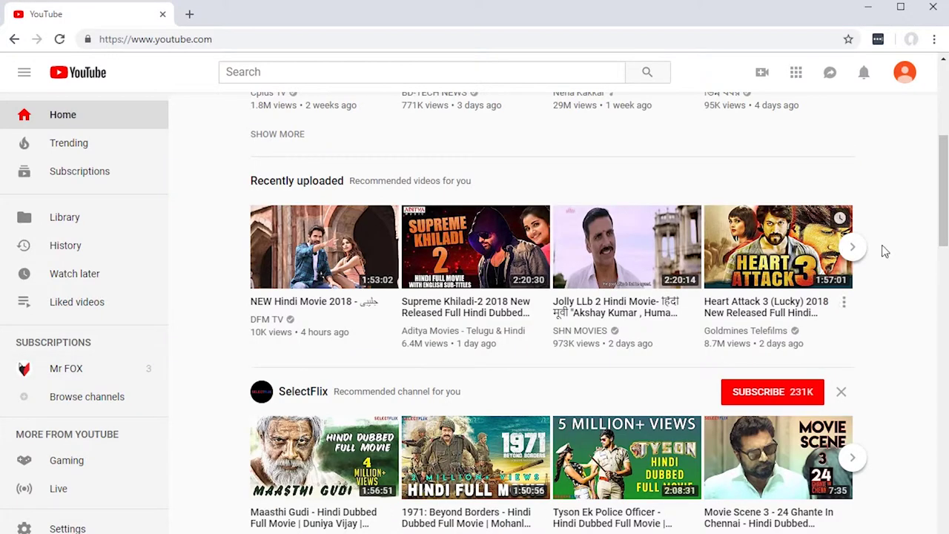
left_click(907, 74)
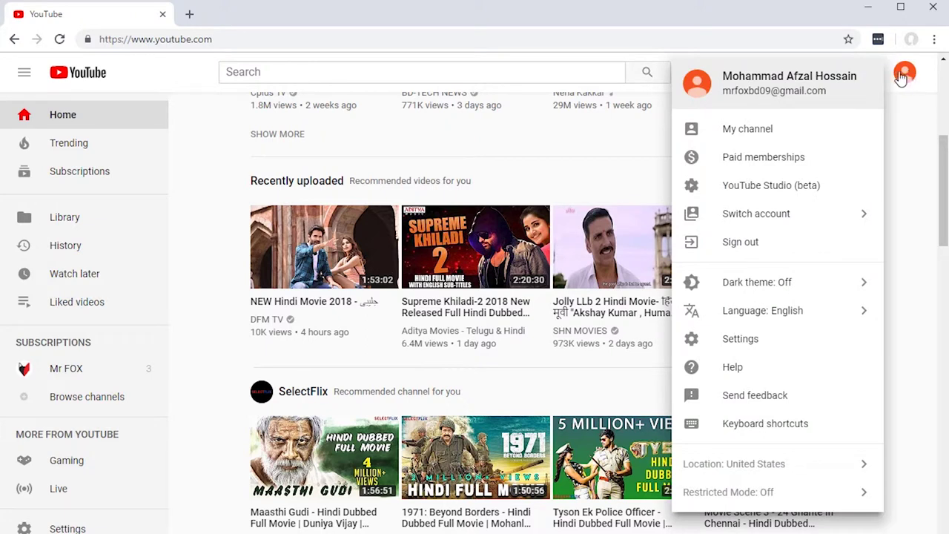
left_click(738, 130)
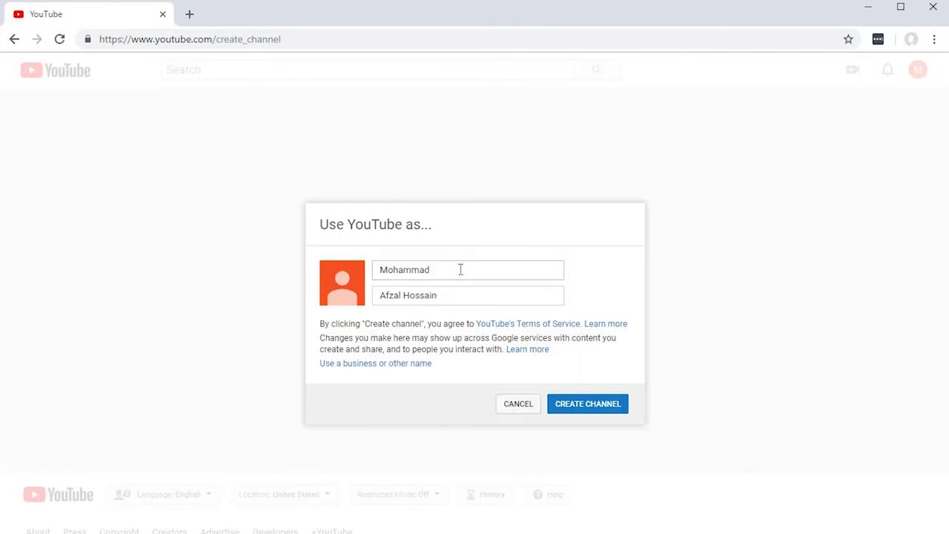
Leave the first and last name fields and choose 'Use a business or other name' instead
left_click(460, 270)
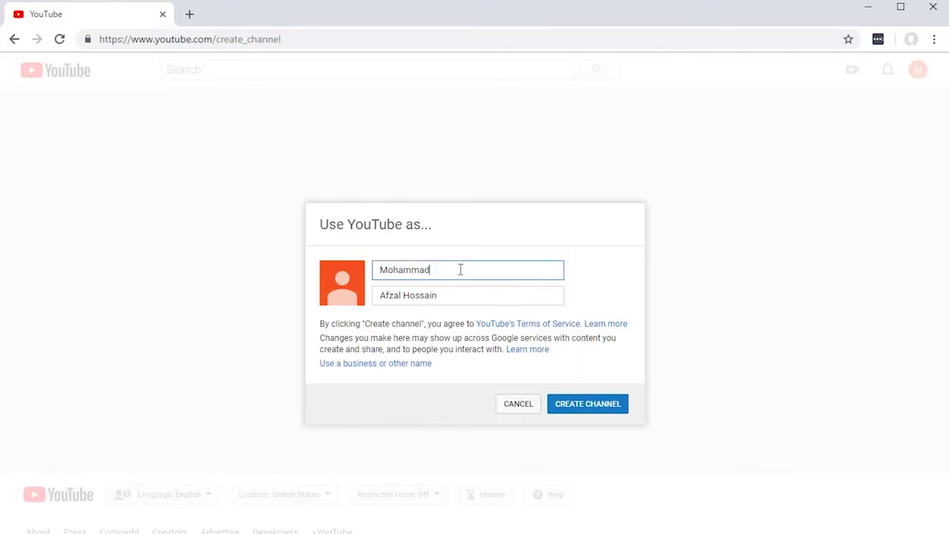
left_click(462, 295)
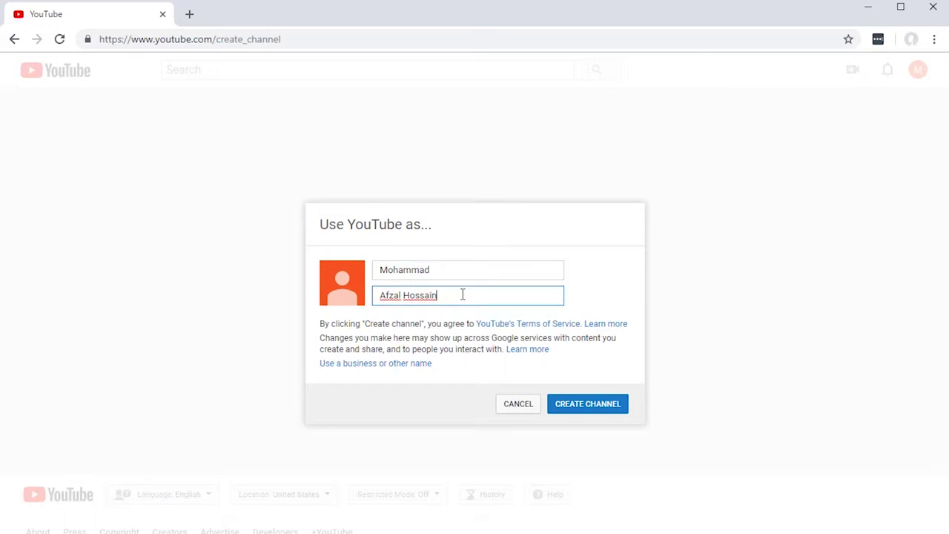
left_click(455, 270)
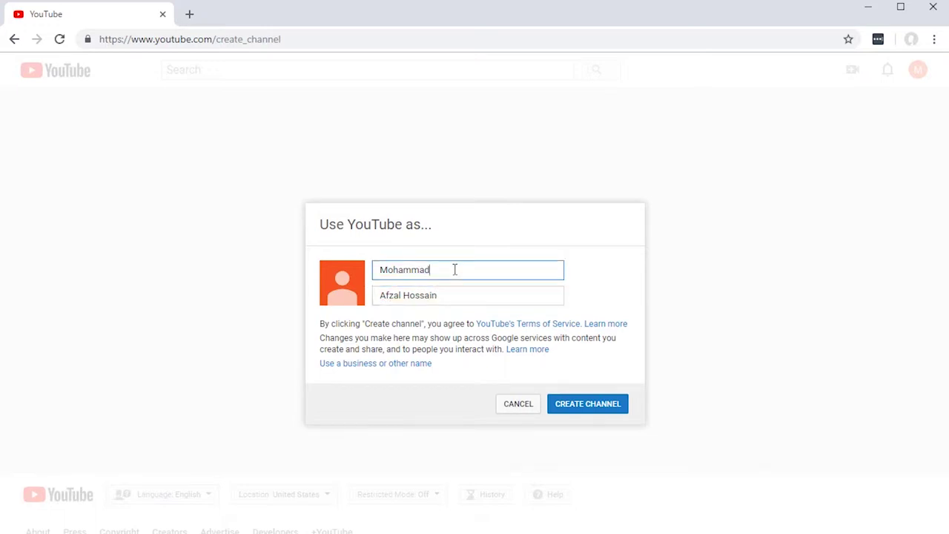
left_click(451, 297)
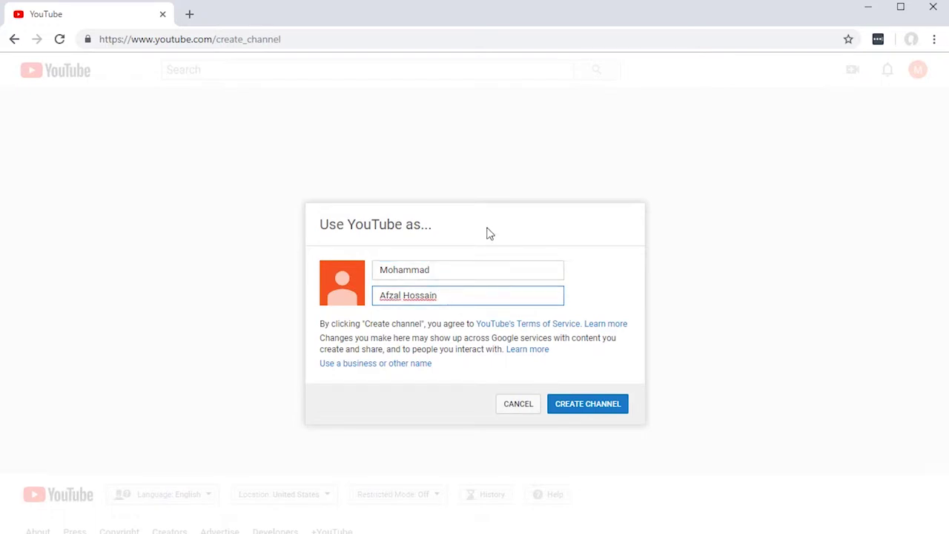
left_click(440, 271)
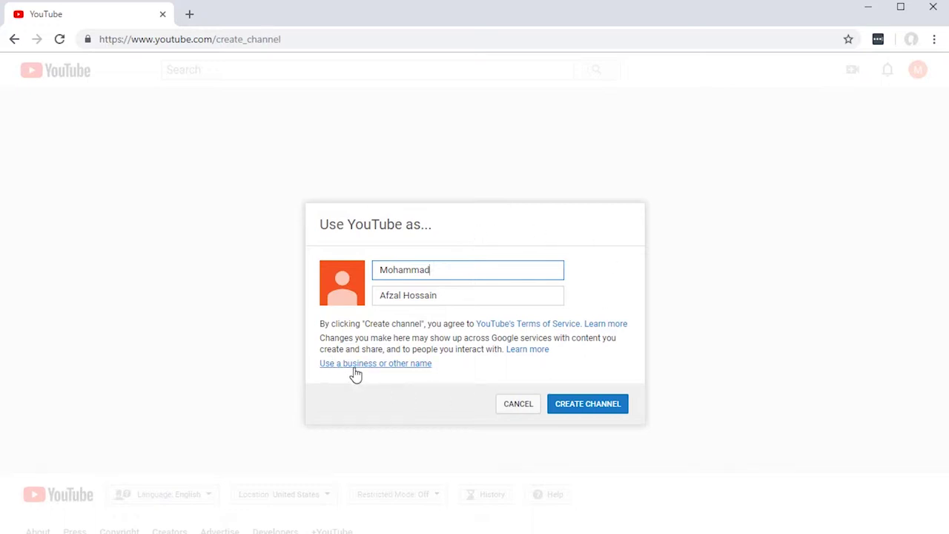
left_click(405, 366)
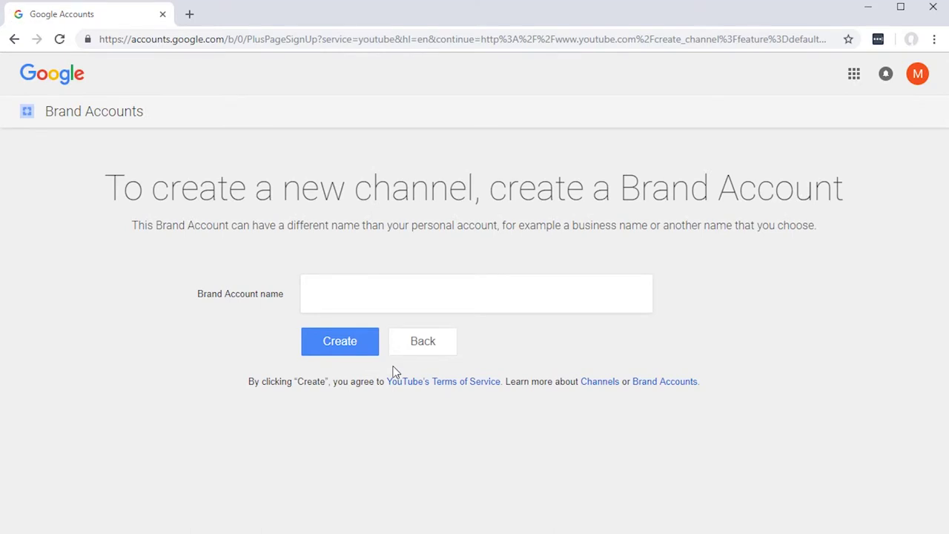
Create a Brand Account named 'MrFox Test' to get its YouTube channel
left_click(346, 301)
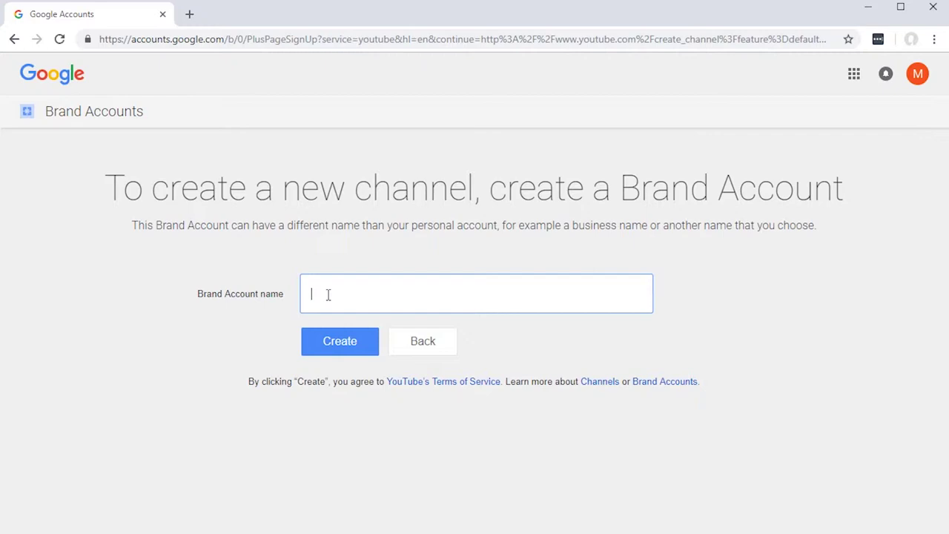
type("MrFox Test")
left_click(338, 341)
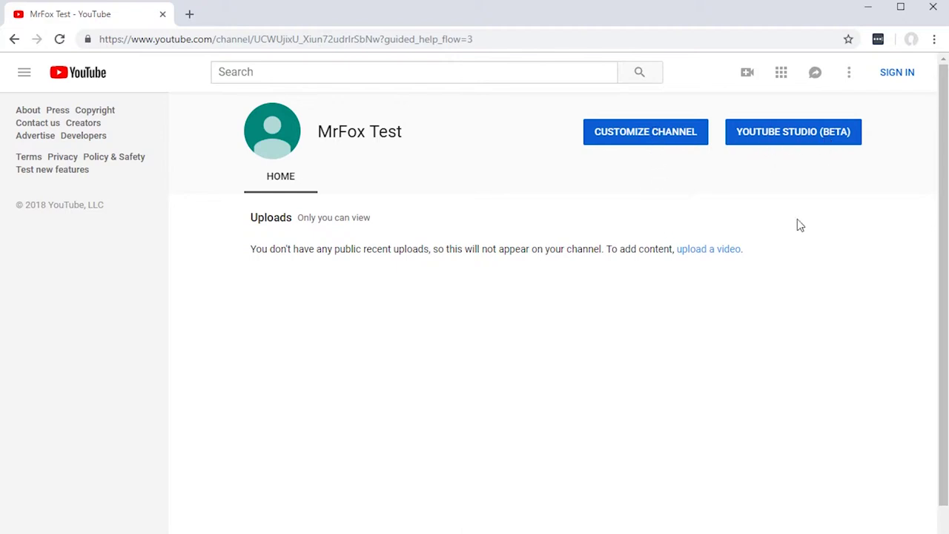
Open the customization page of the MrFox Test channel
left_click_drag(319, 133, 415, 140)
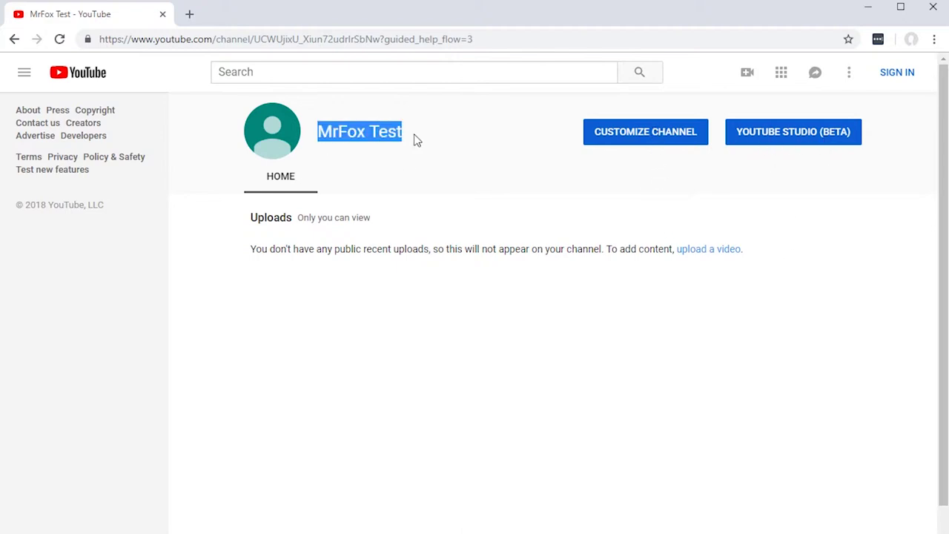
left_click(599, 137)
left_click(649, 135)
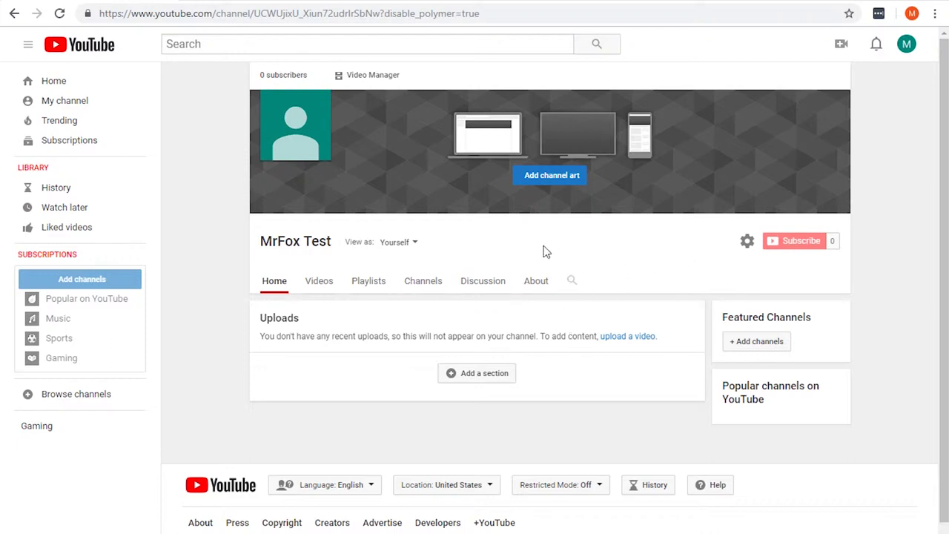
Show the channel's About details and close the empty description editor
left_click(535, 281)
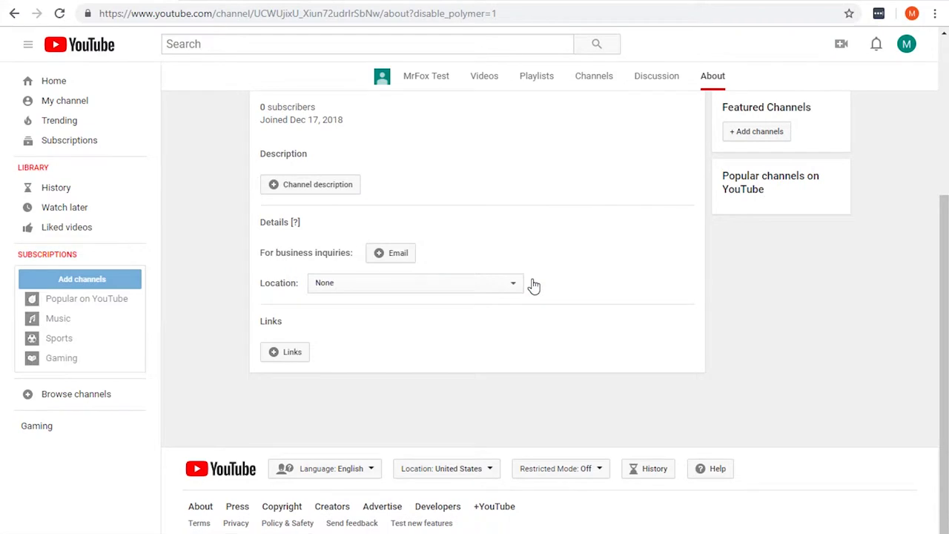
scroll(426, 187, "up", 1)
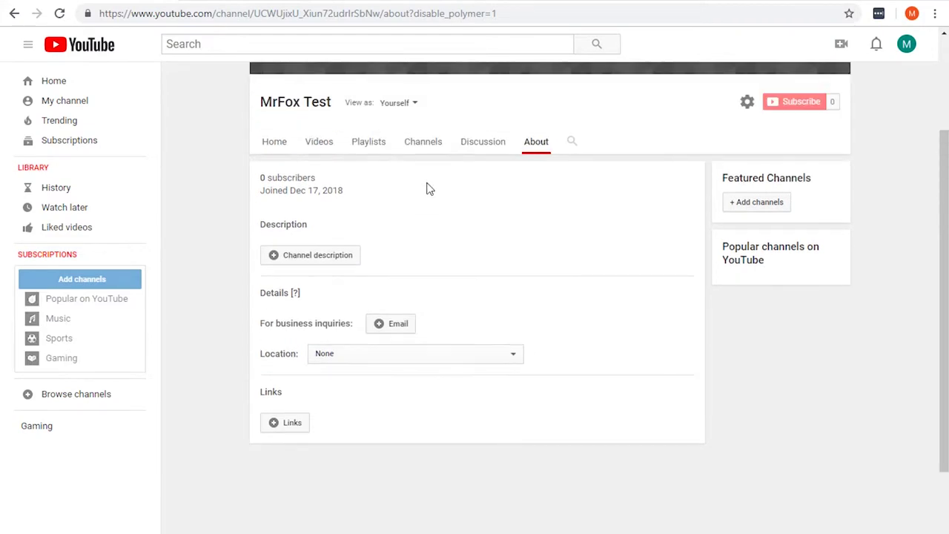
scroll(427, 187, "up", 1)
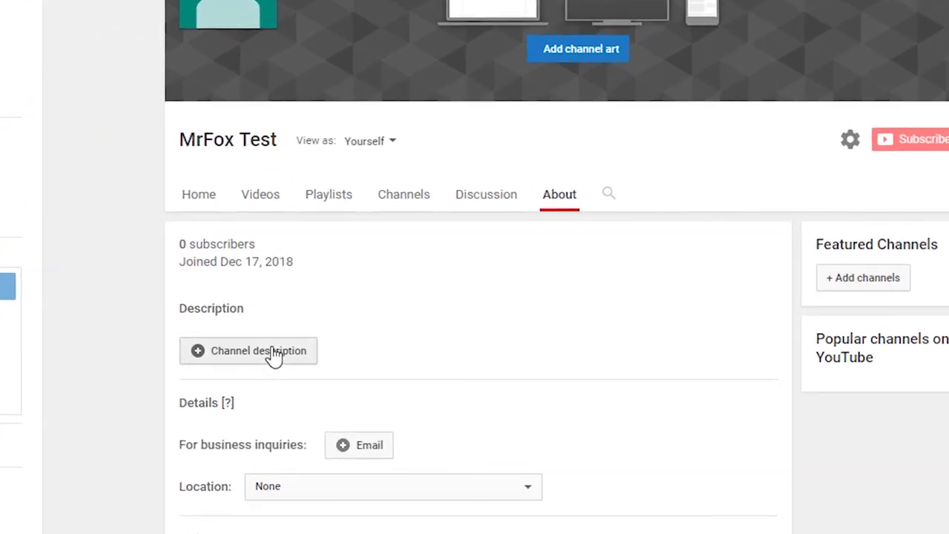
left_click(273, 354)
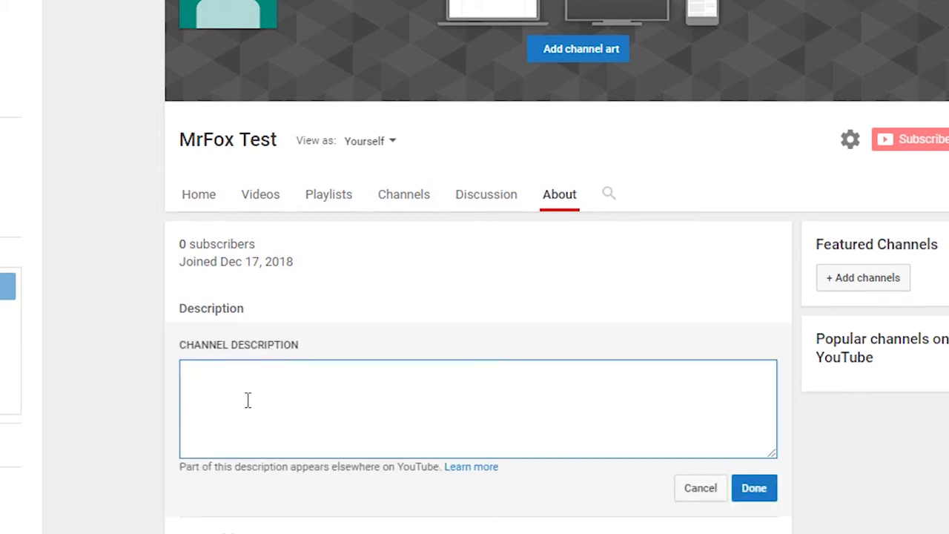
left_click(701, 491)
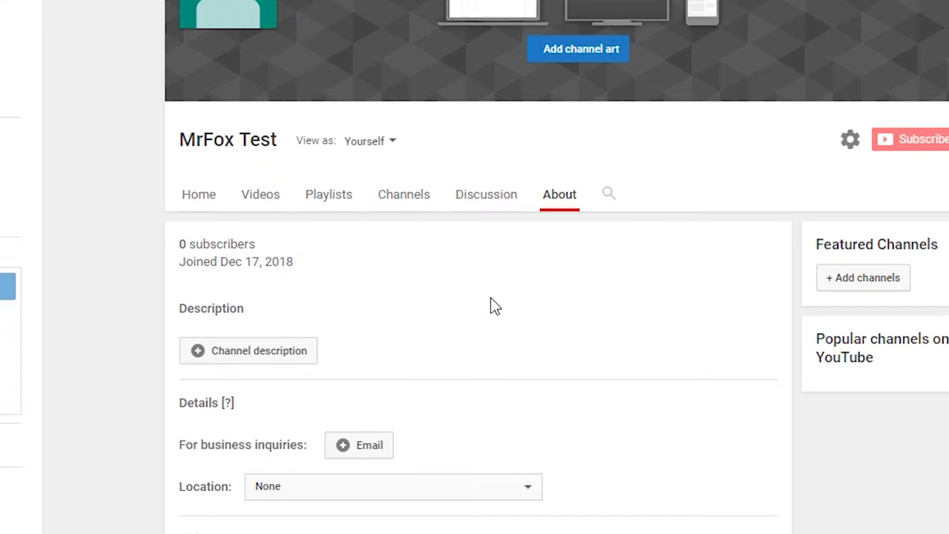
scroll(489, 306, "down", 1)
scroll(496, 306, "down", 1)
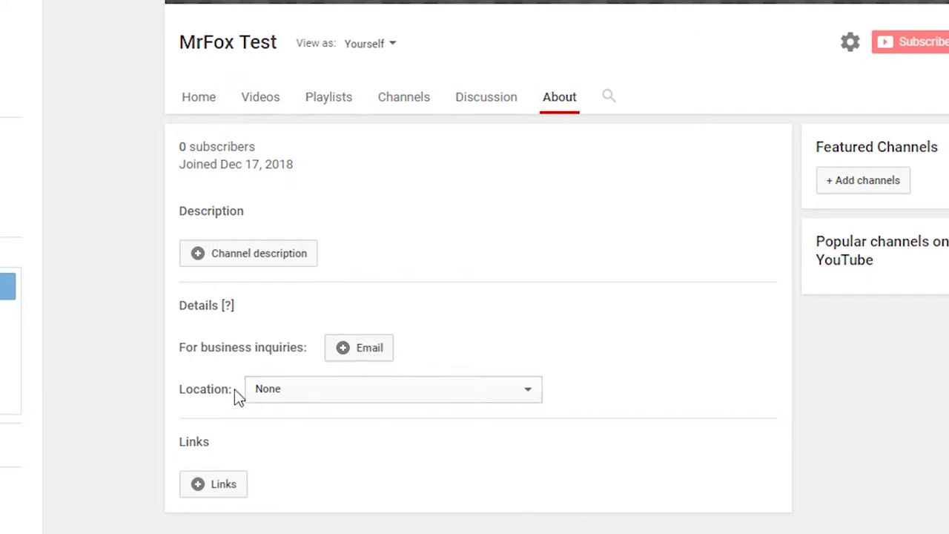
Set the channel location to Bangladesh, then bring up the Links section
left_click(295, 390)
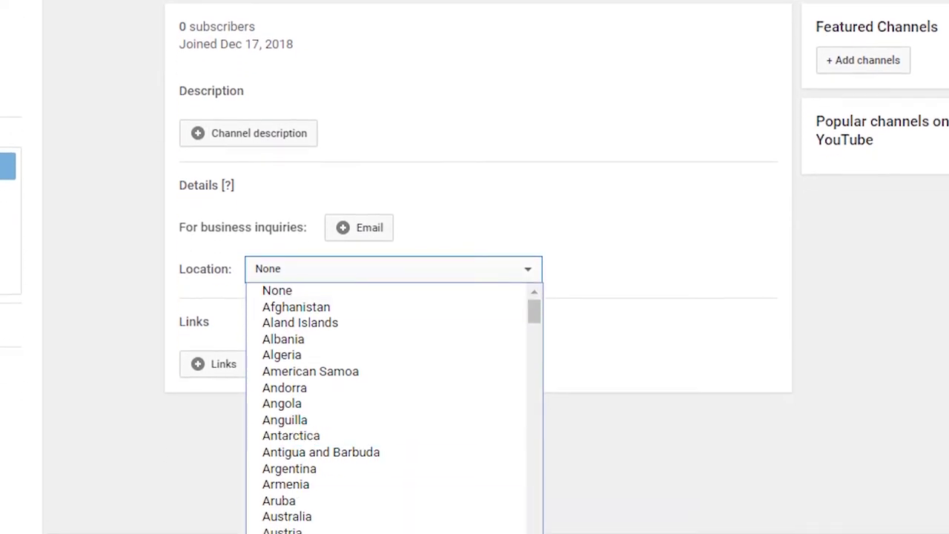
type("bangladesh")
key("Return")
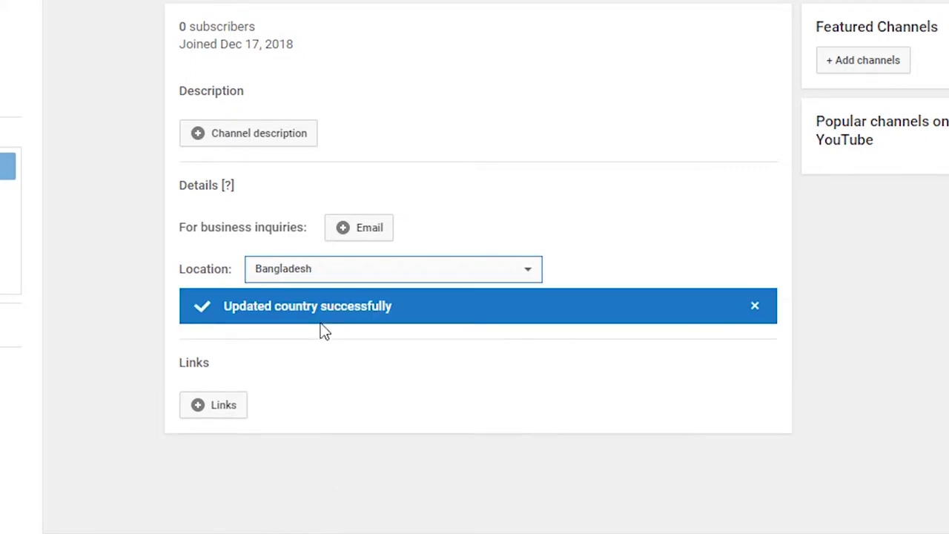
left_click(221, 415)
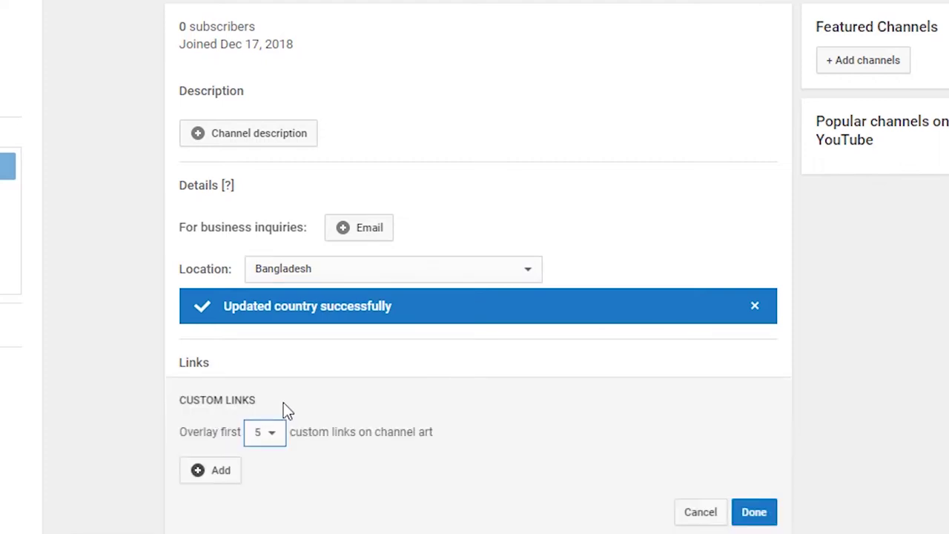
scroll(459, 379, "down", 2)
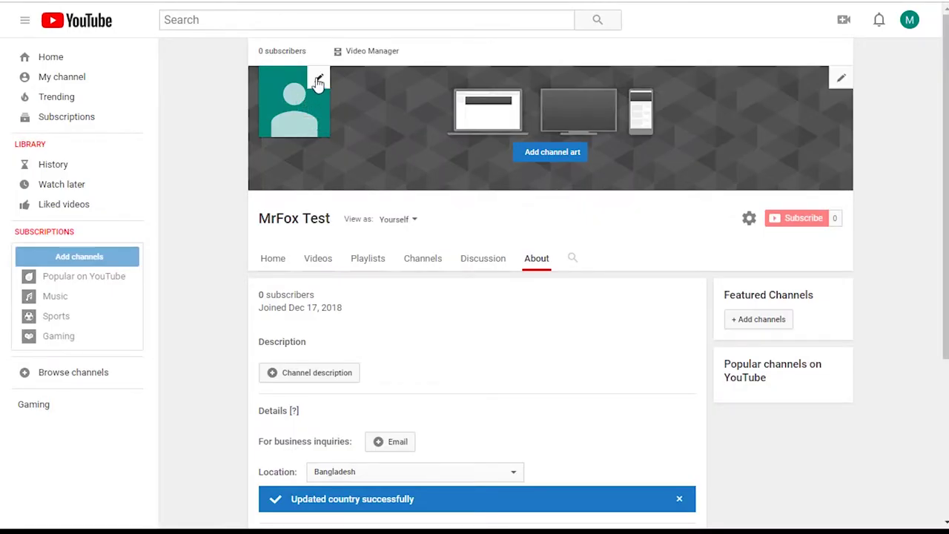
Open the channel icon editor and continue to edit it on the linked Brand Account
left_click(318, 78)
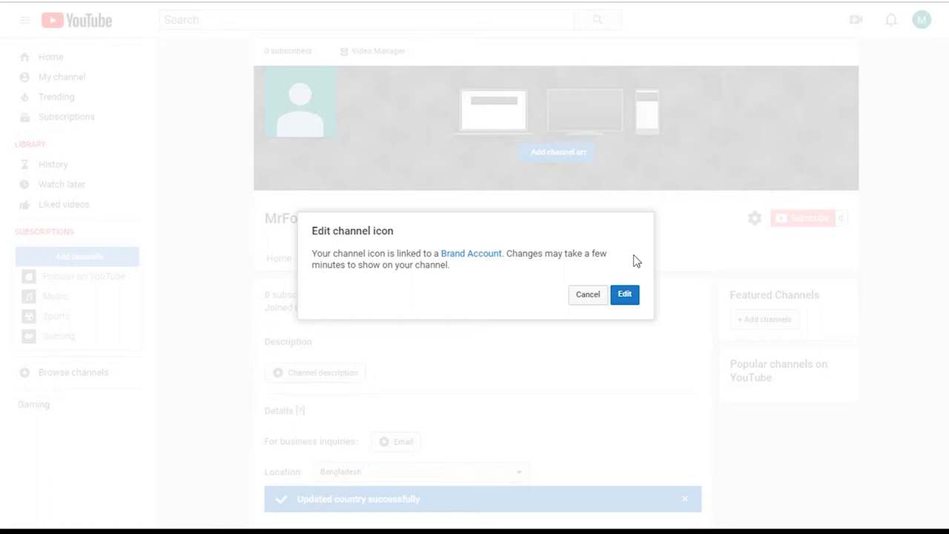
left_click(625, 300)
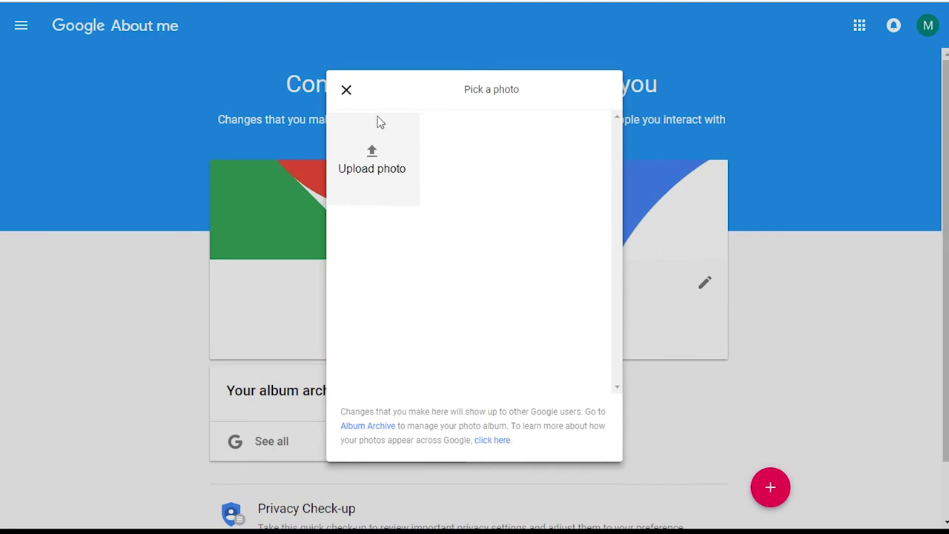
Upload logo.png as the channel's profile photo and reload the channel page
left_click(371, 166)
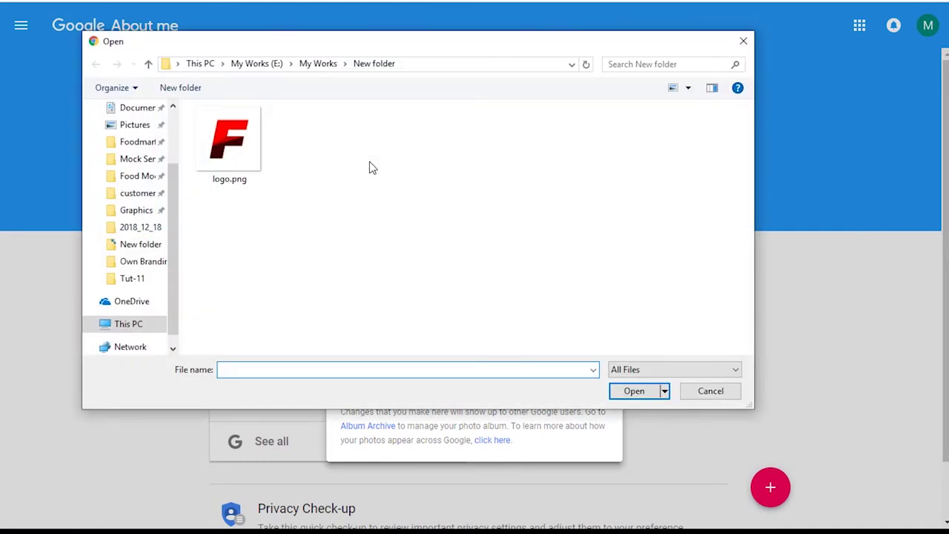
left_click(226, 127)
left_click(634, 393)
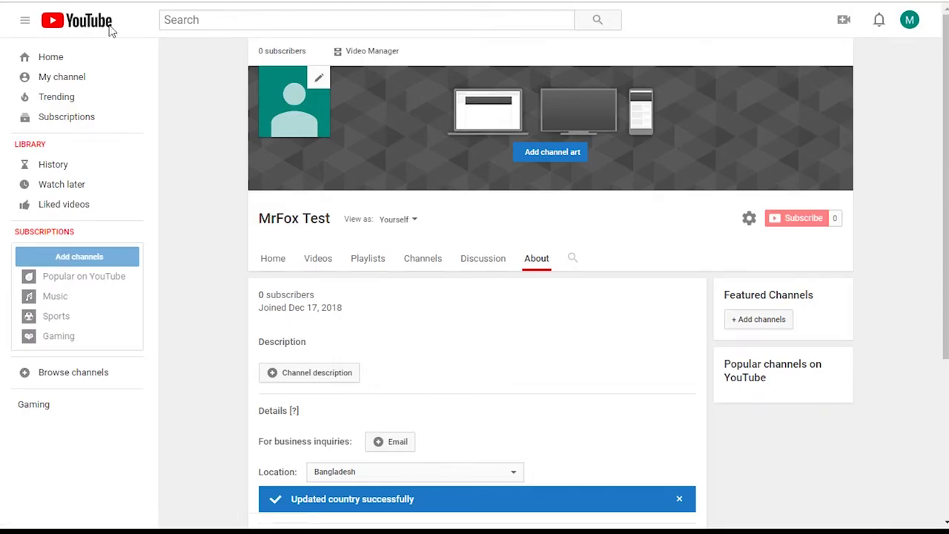
key("F5")
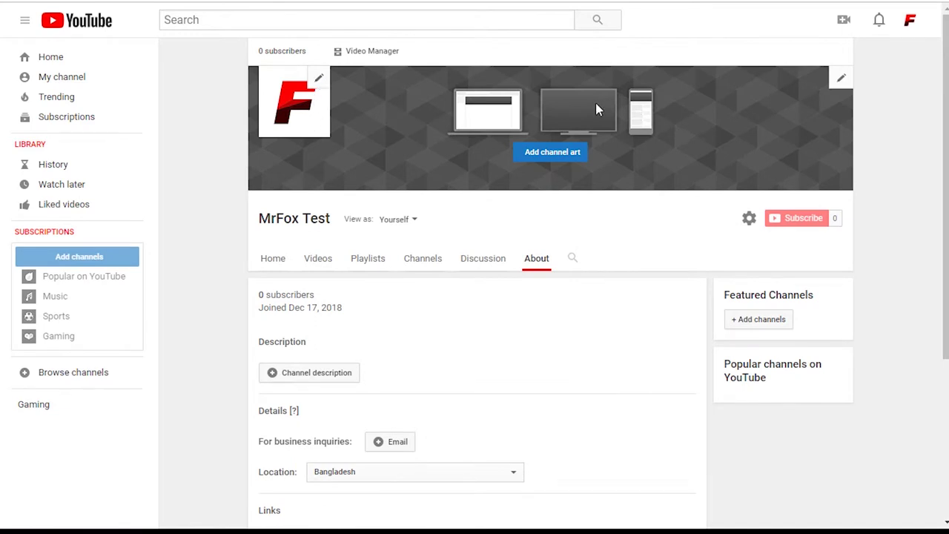
Pick the night-time city skyline photo from the Gallery and apply it as channel art
left_click(552, 155)
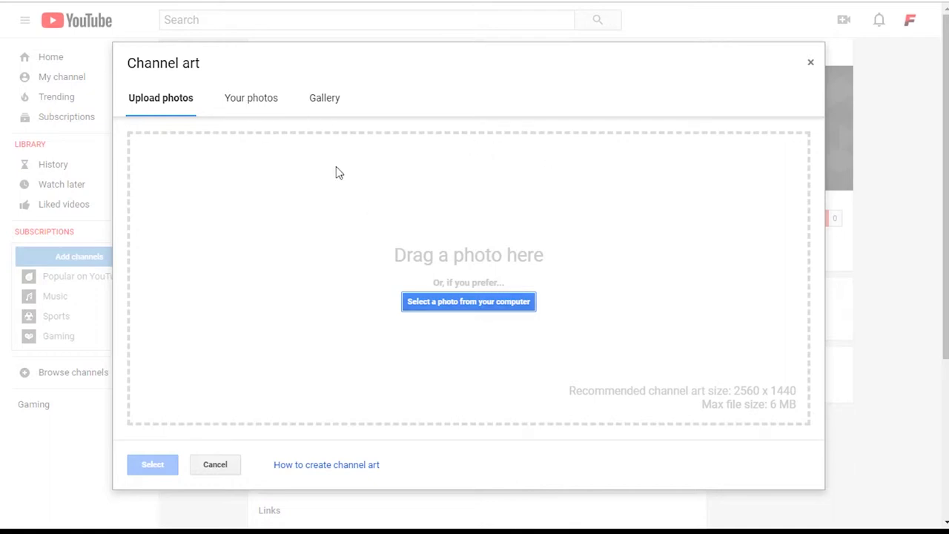
left_click(250, 101)
left_click(325, 104)
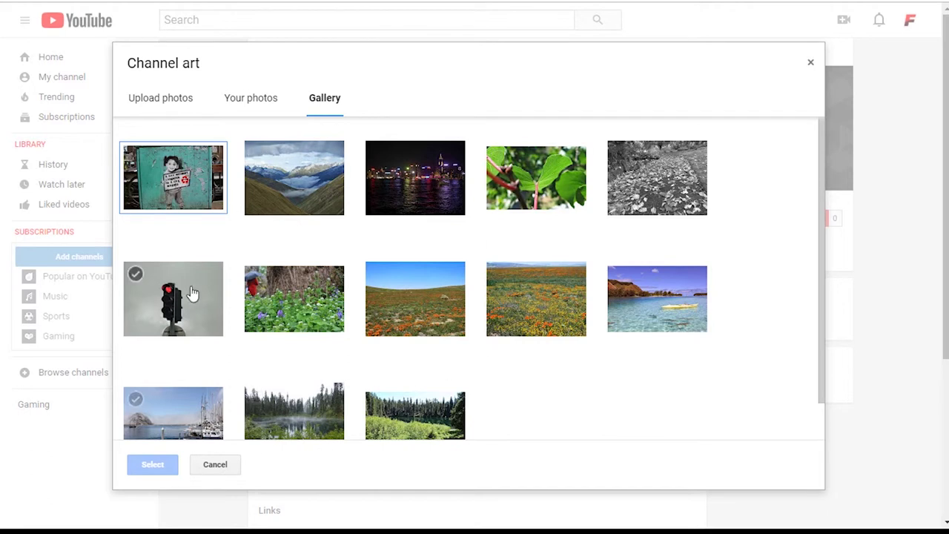
left_click(424, 170)
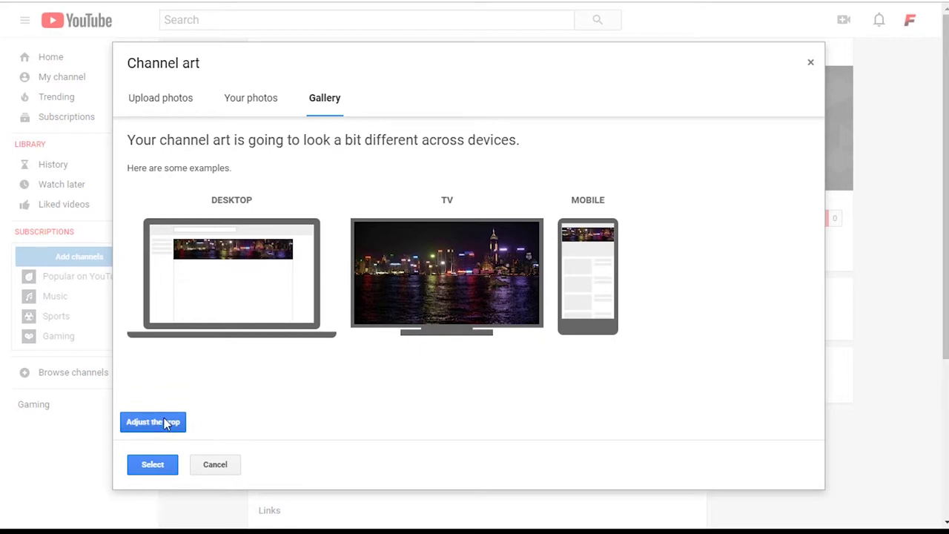
left_click(153, 465)
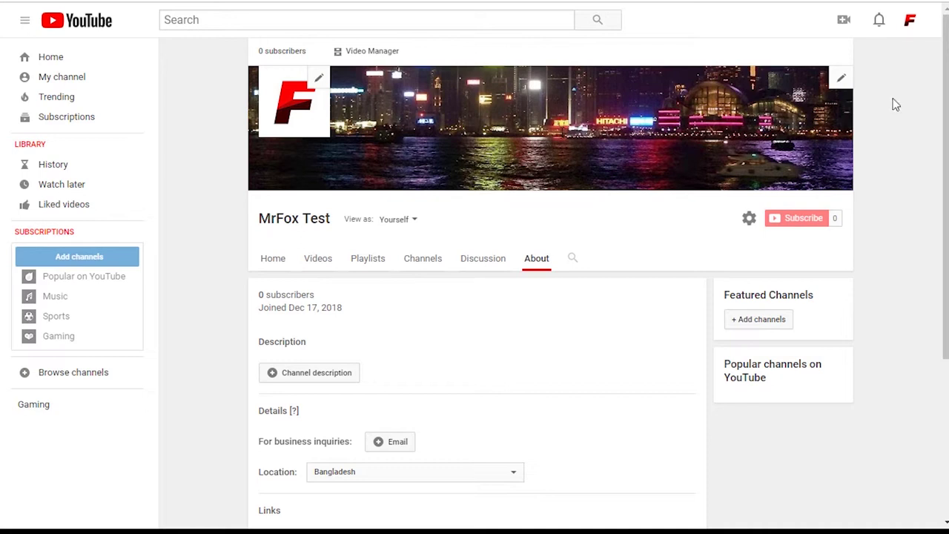
Go to Creator Studio from the account avatar dropdown
left_click(909, 25)
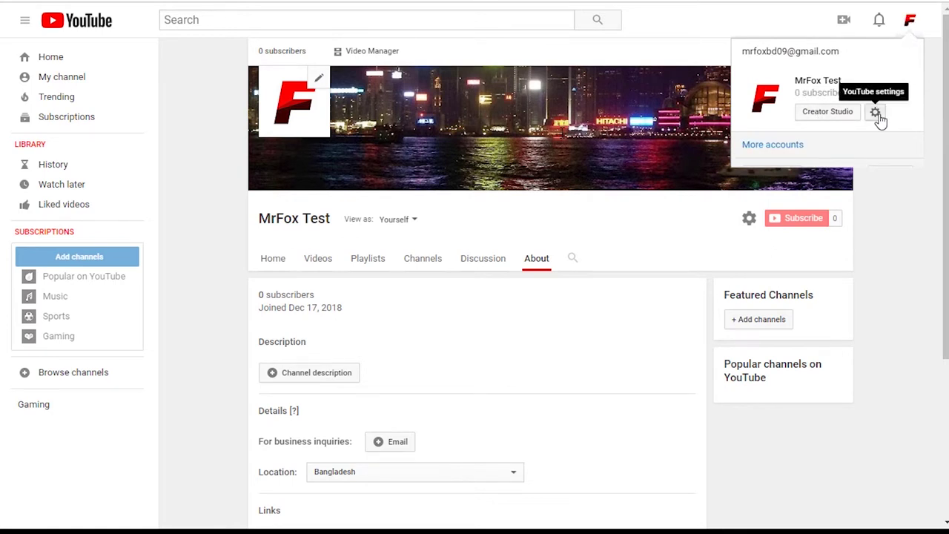
left_click(805, 117)
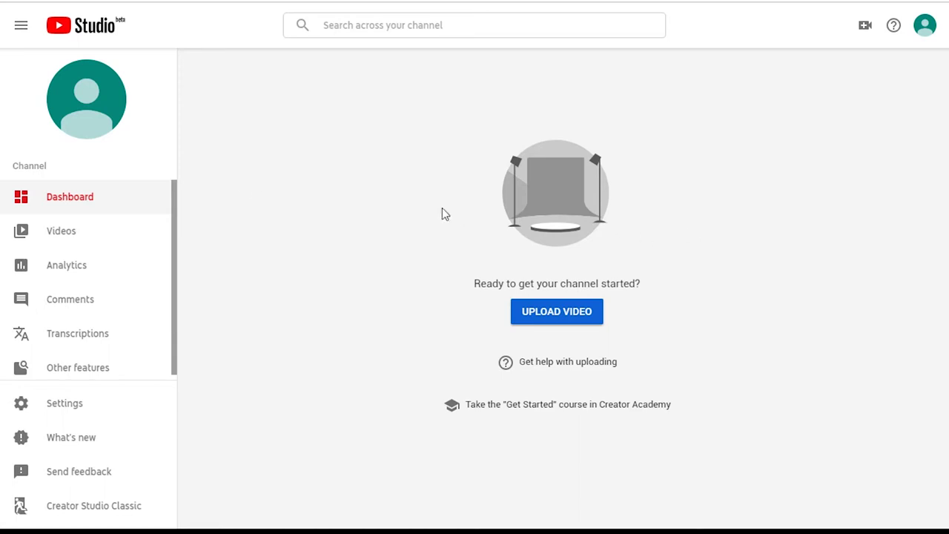
View Videos and Analytics, then switch to Creator Studio Classic, skipping the feedback prompt
left_click(106, 237)
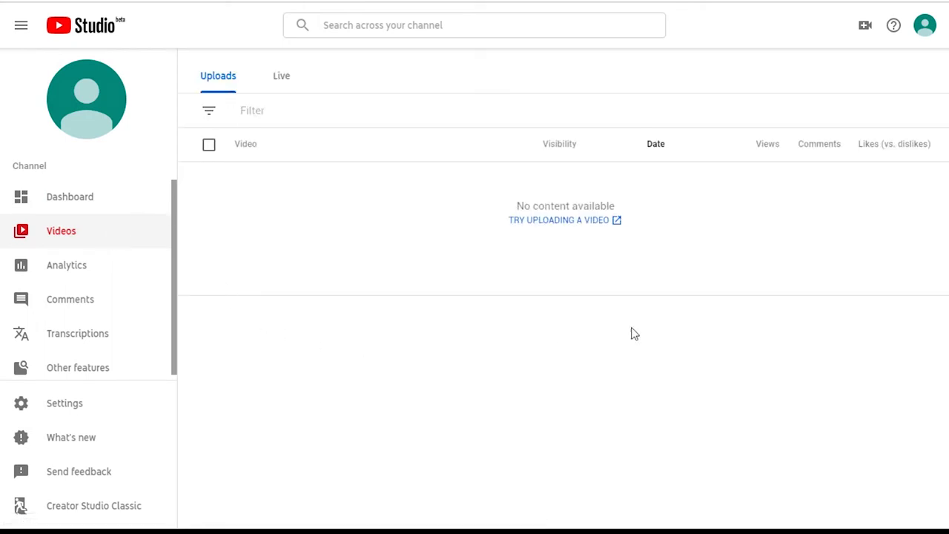
left_click(62, 277)
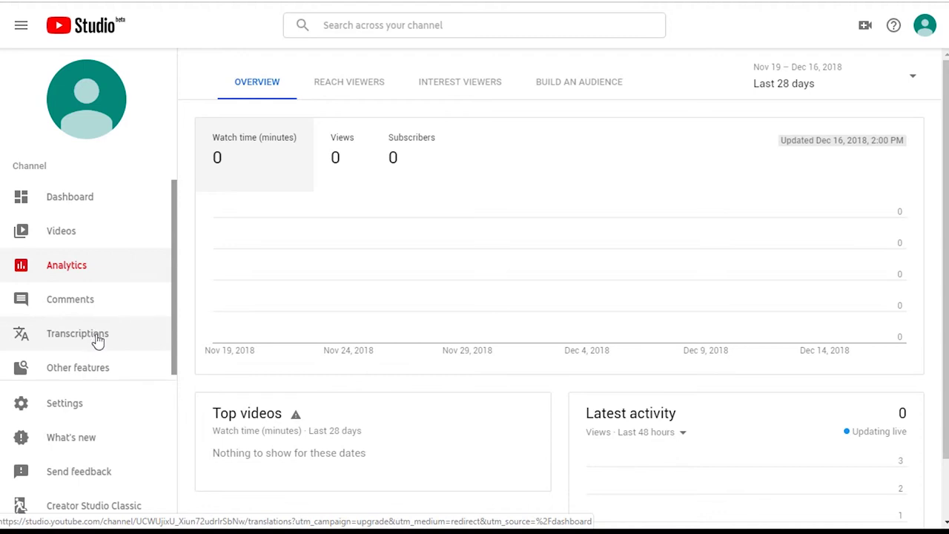
scroll(96, 331, "down", 1)
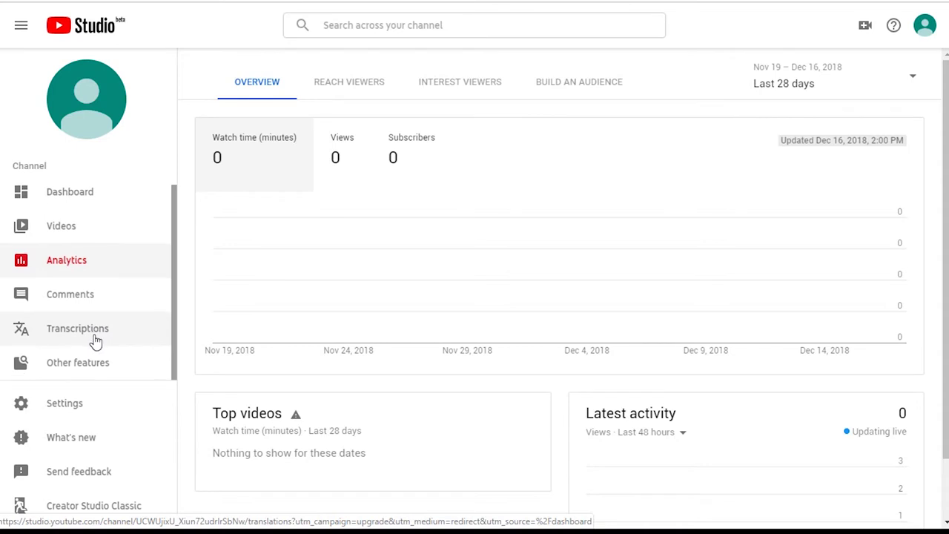
left_click(94, 507)
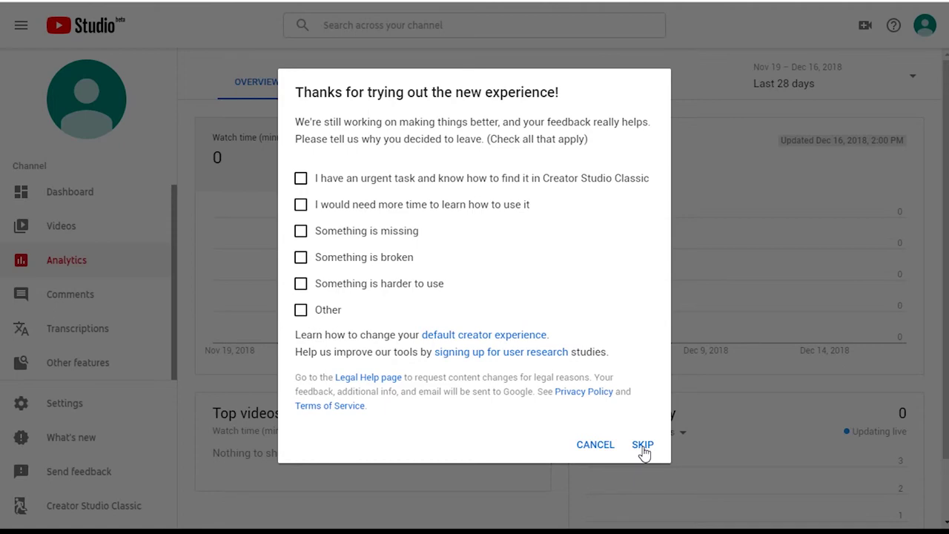
left_click(642, 447)
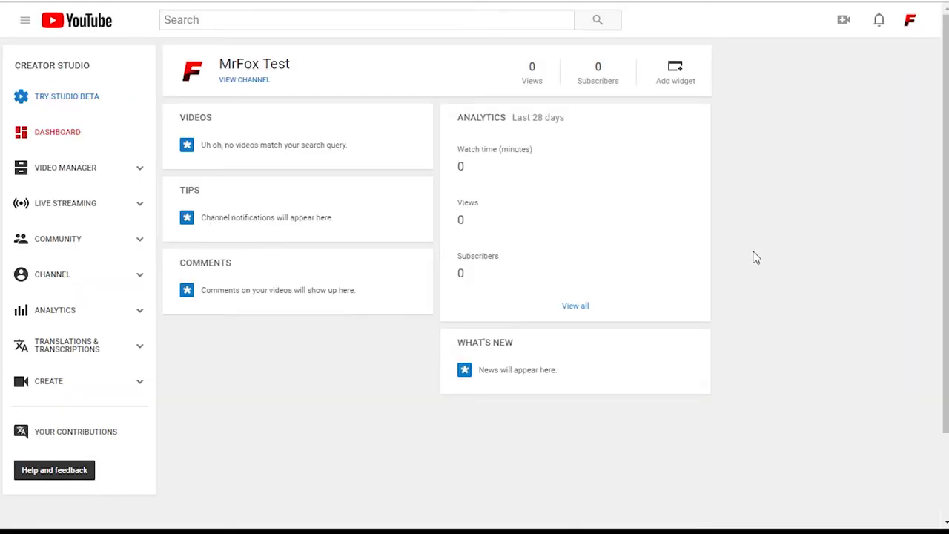